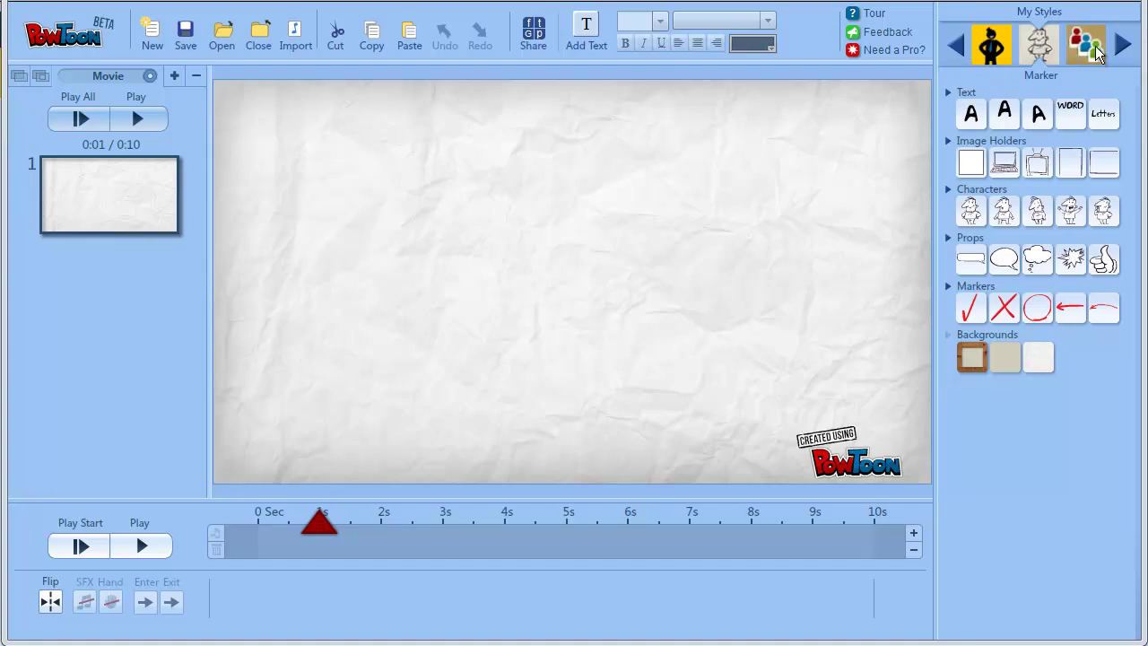
Browse the My Styles list past Picto and Marker and load the Label Style library.
click(962, 49)
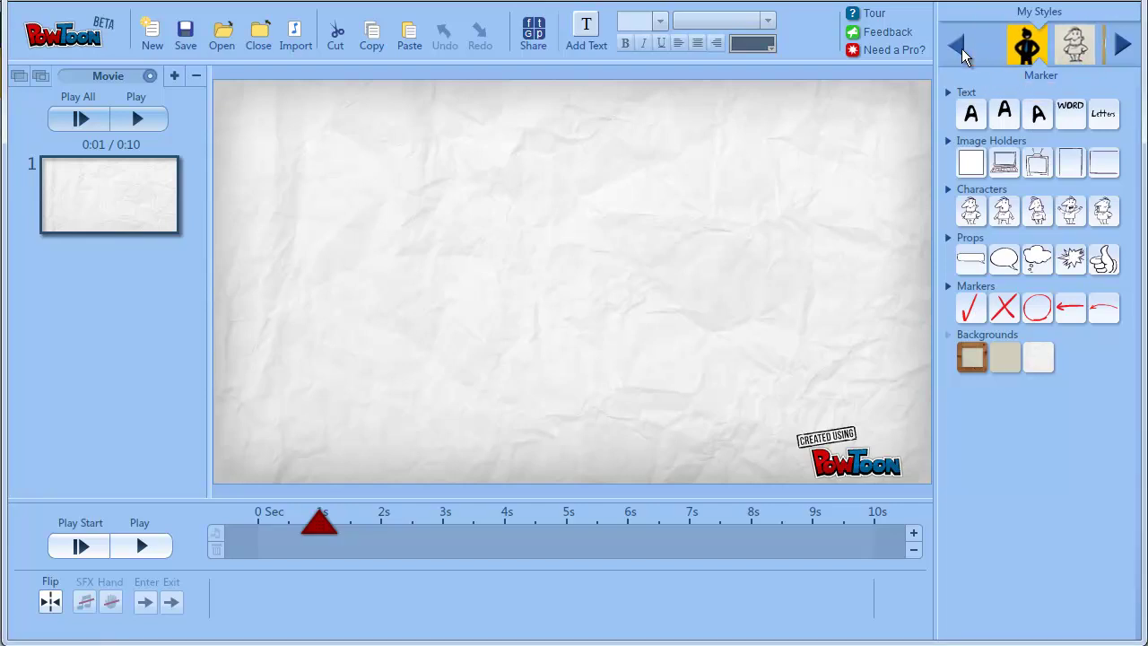
click(961, 48)
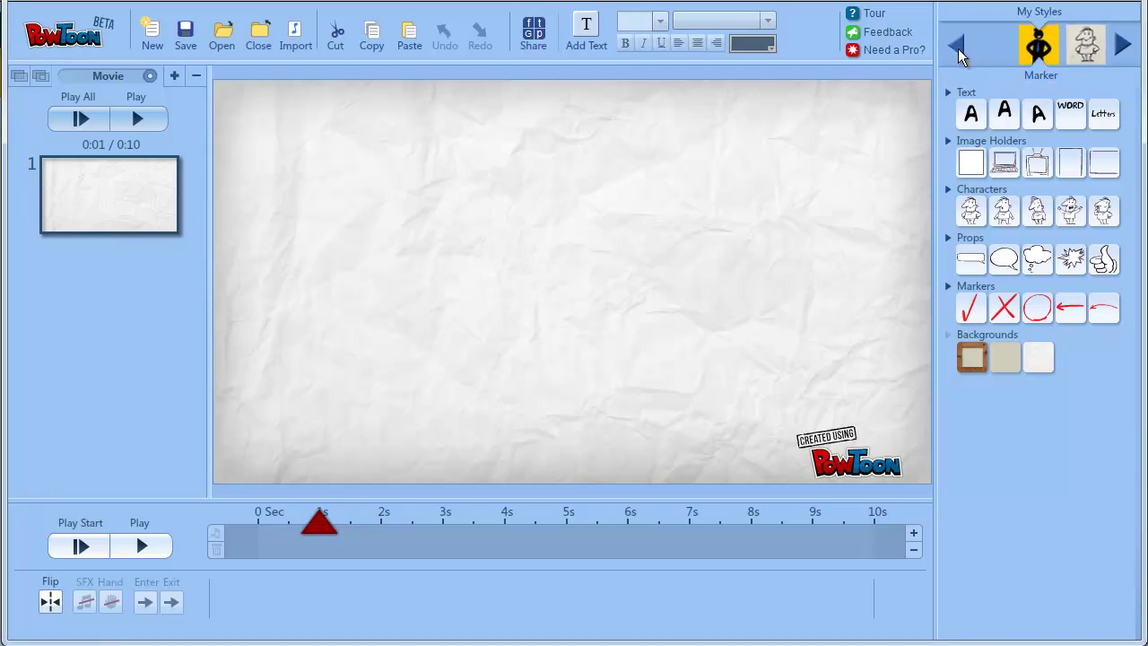
click(1124, 48)
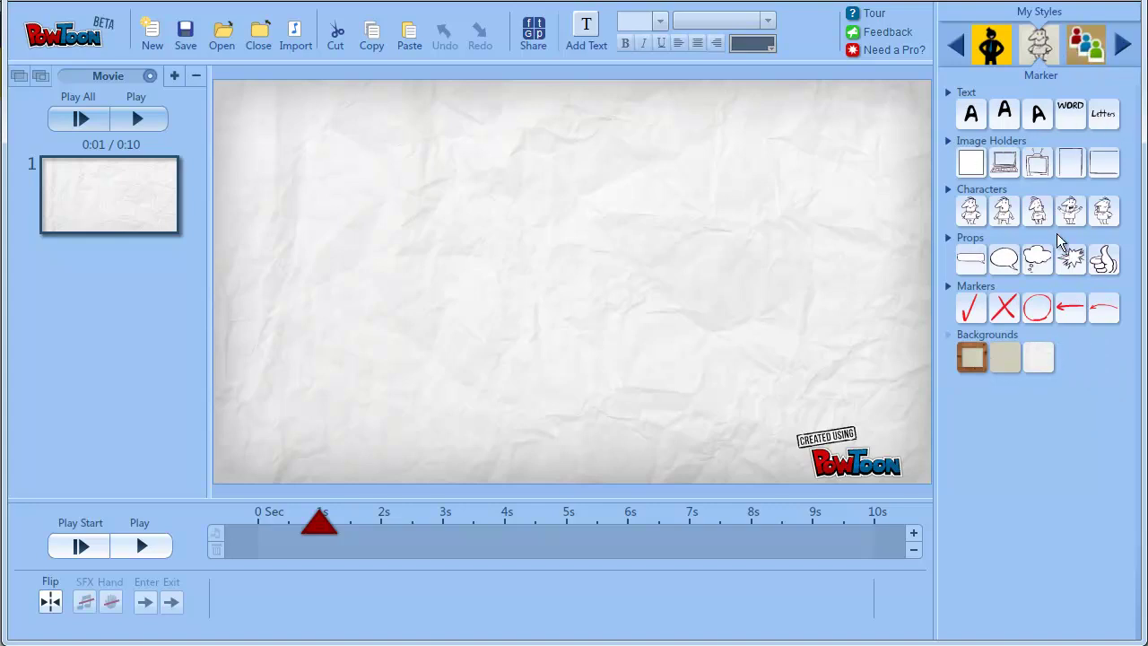
click(988, 39)
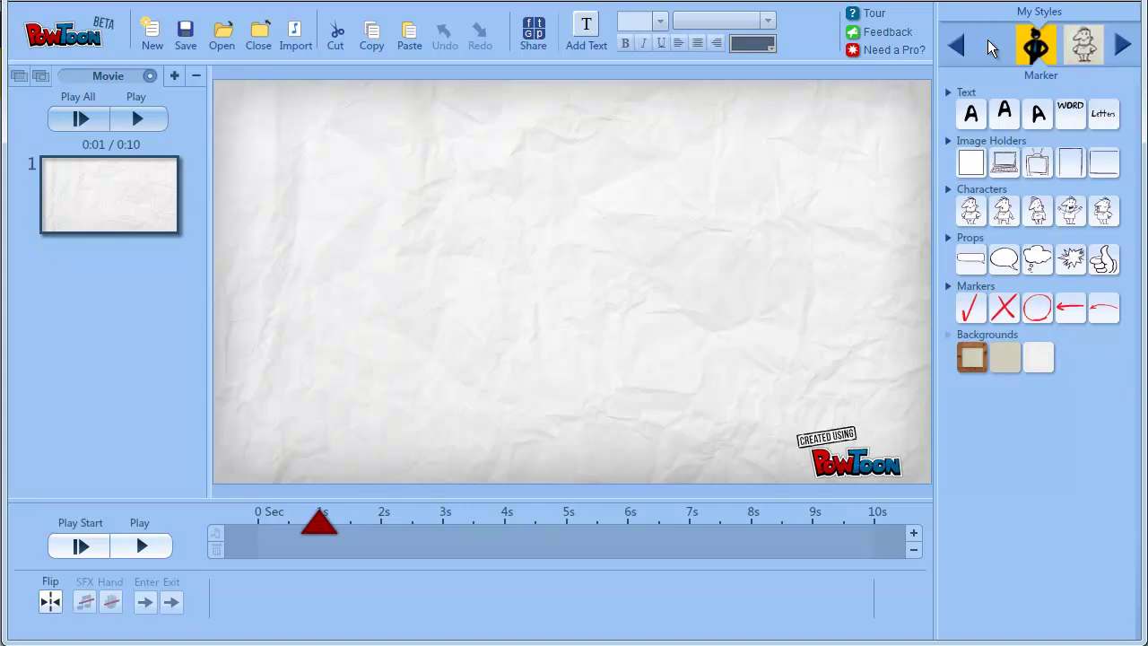
click(1087, 43)
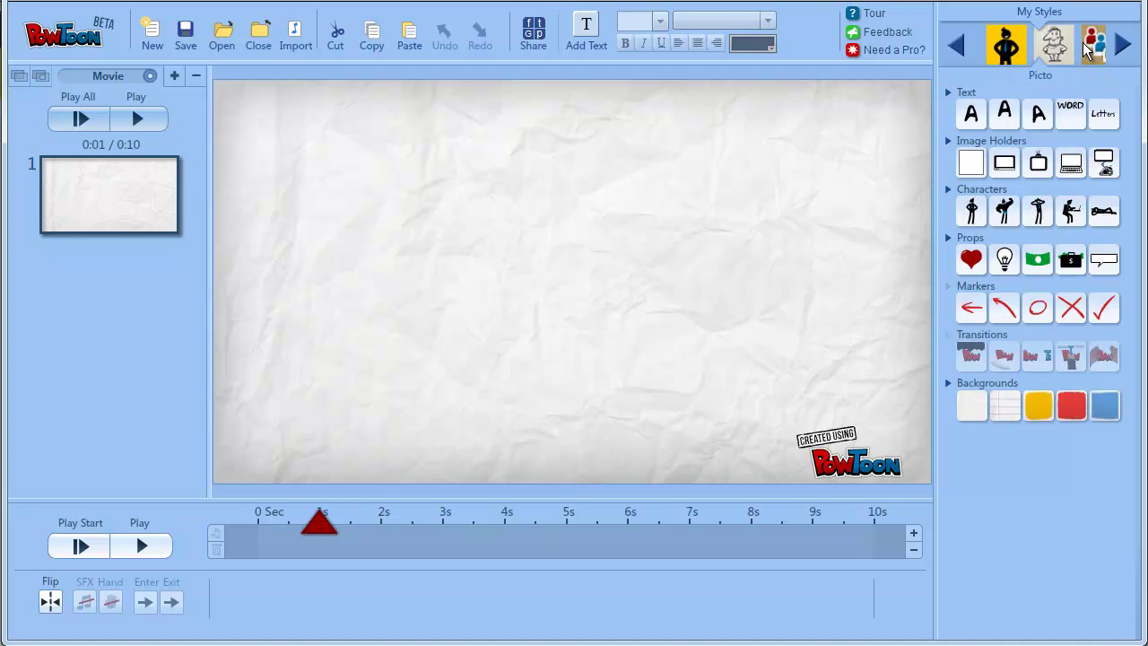
click(1085, 45)
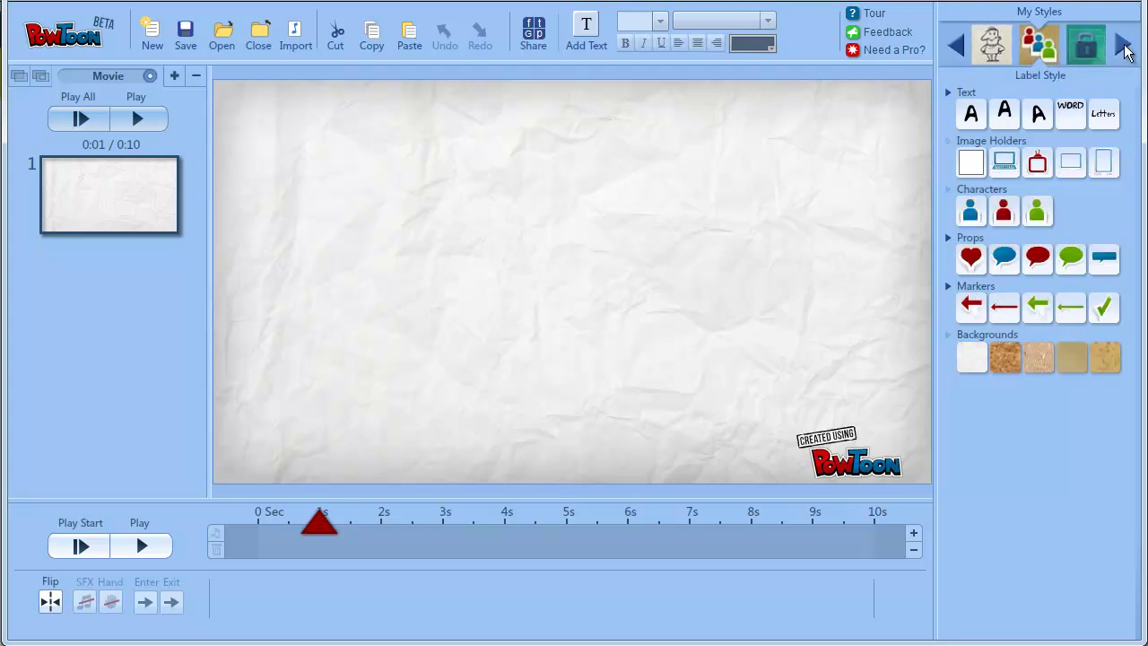
Preview the locked Hello Agent and Corporate Rough styles, then return to the Marker library.
click(1123, 45)
click(1125, 48)
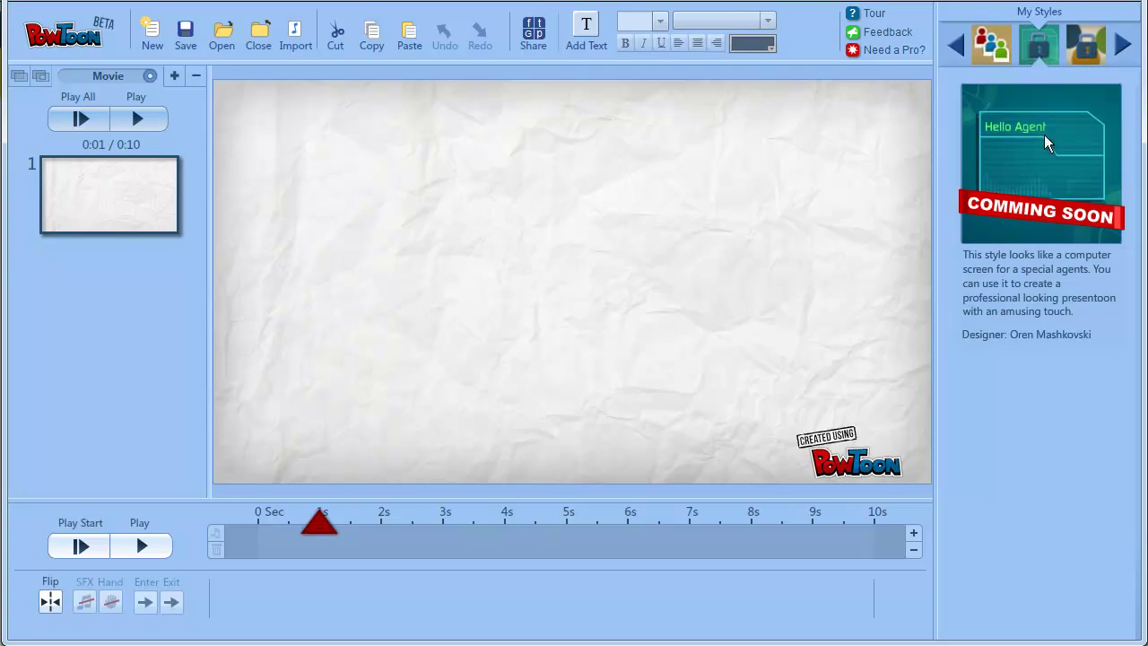
click(1123, 45)
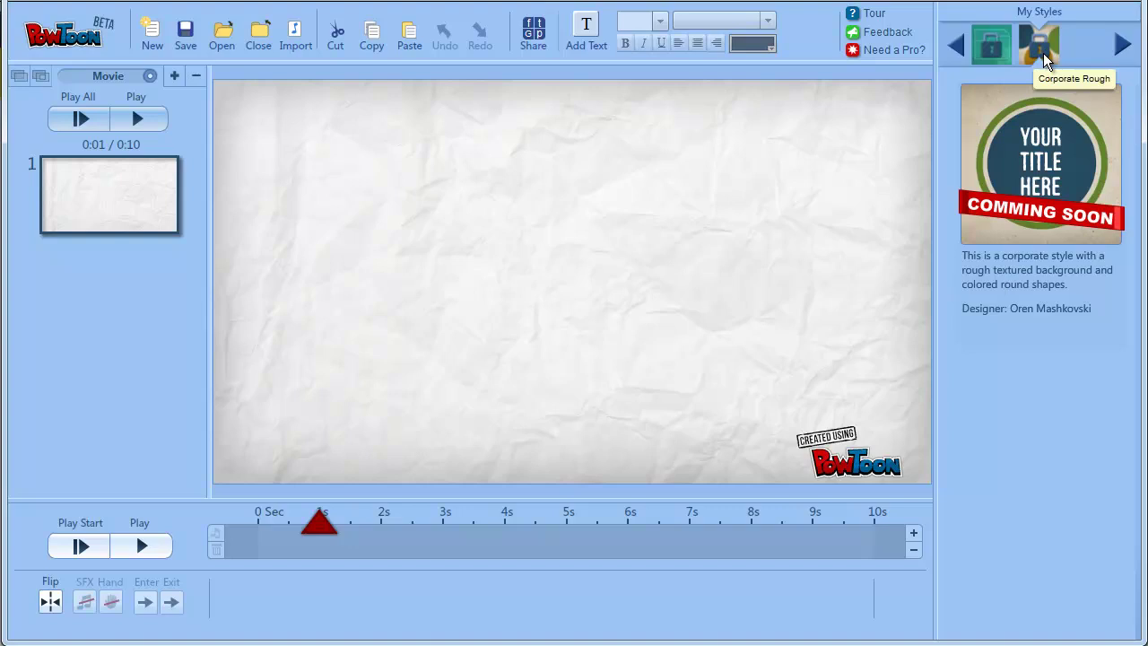
click(958, 47)
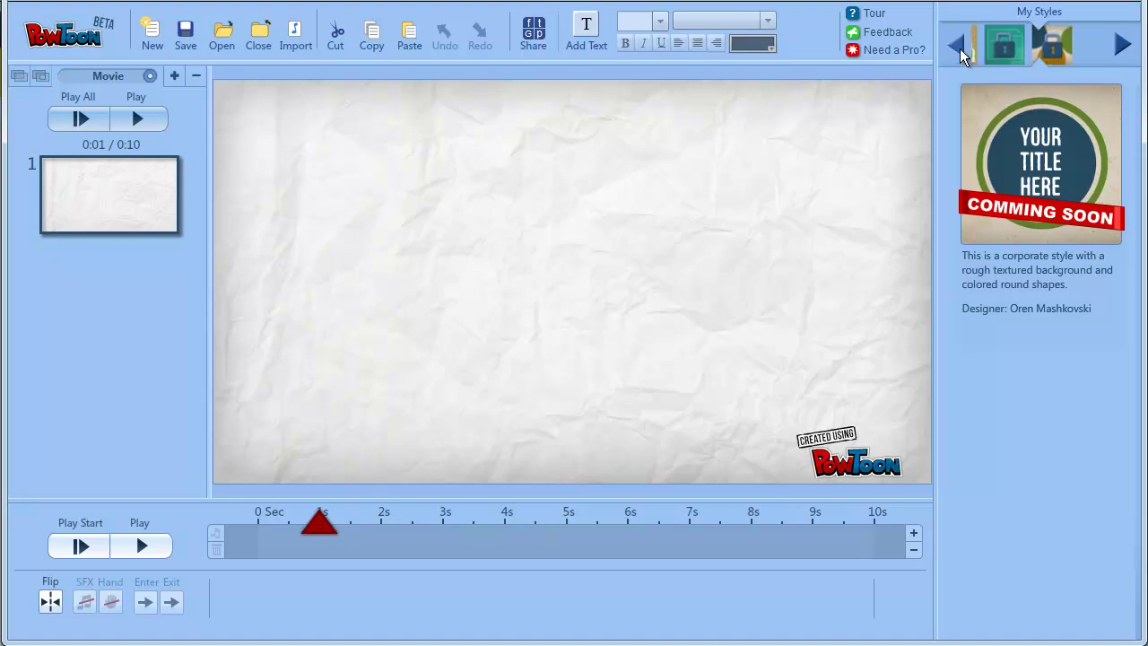
click(964, 46)
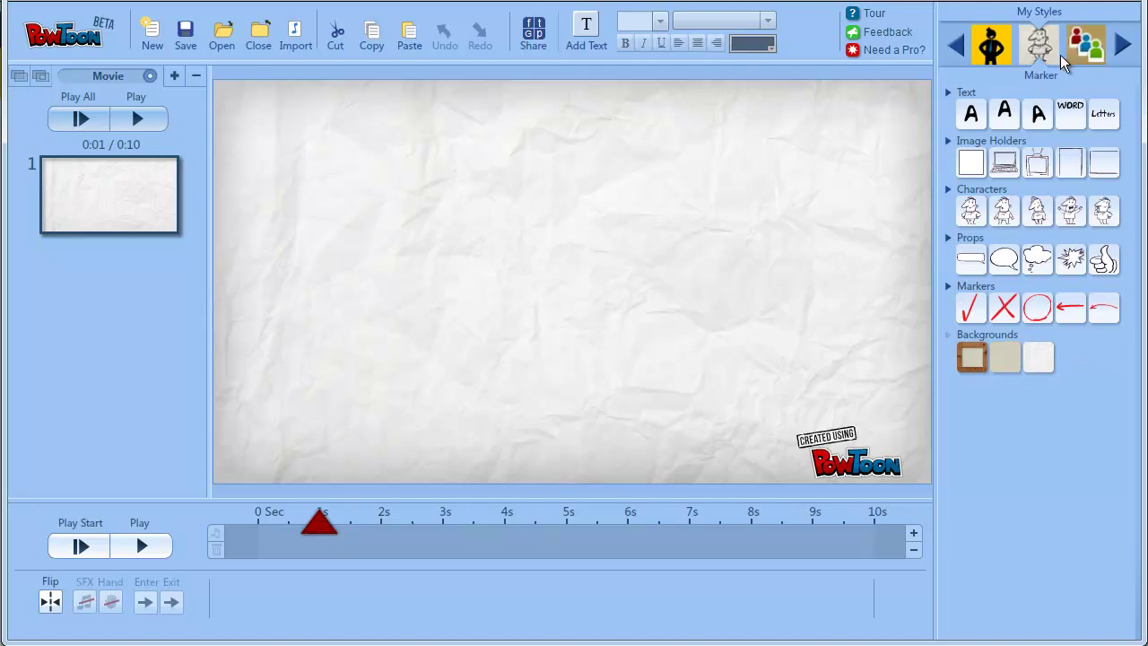
click(987, 49)
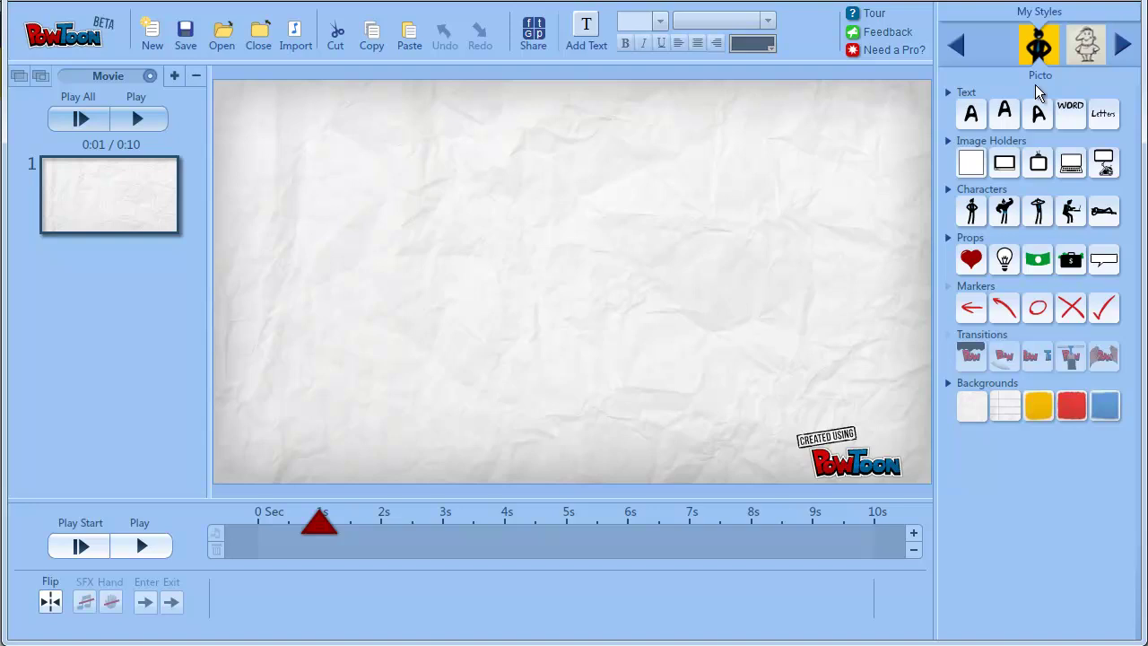
click(1123, 45)
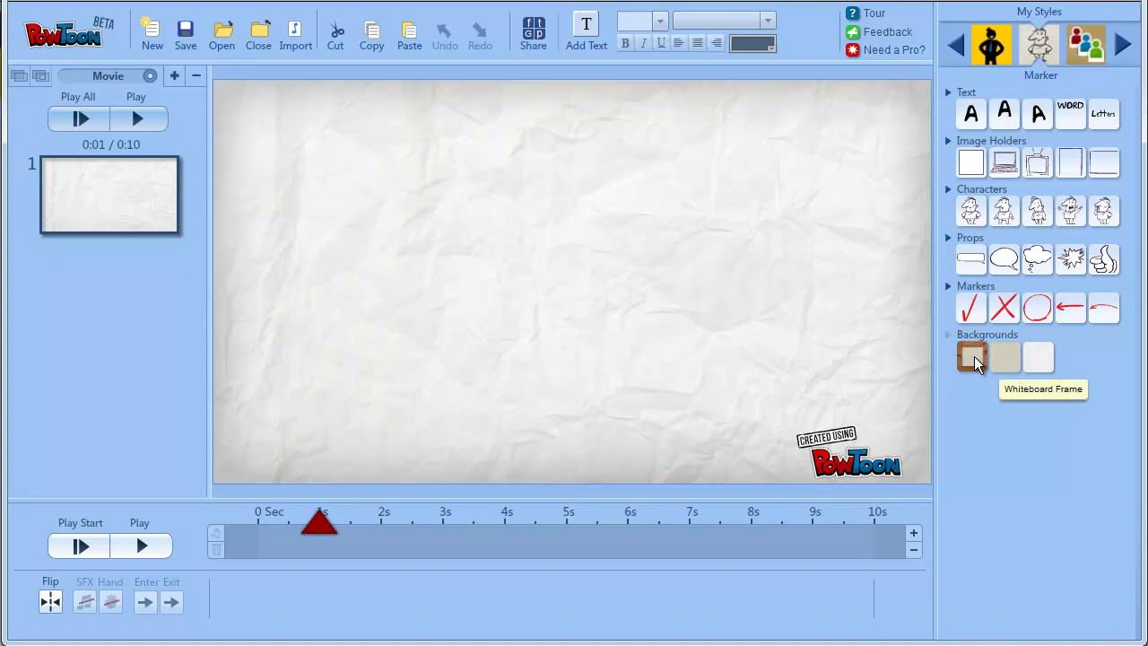
Apply the wooden whiteboard-frame background, place the sketched man at upper right, then load Picto.
click(974, 356)
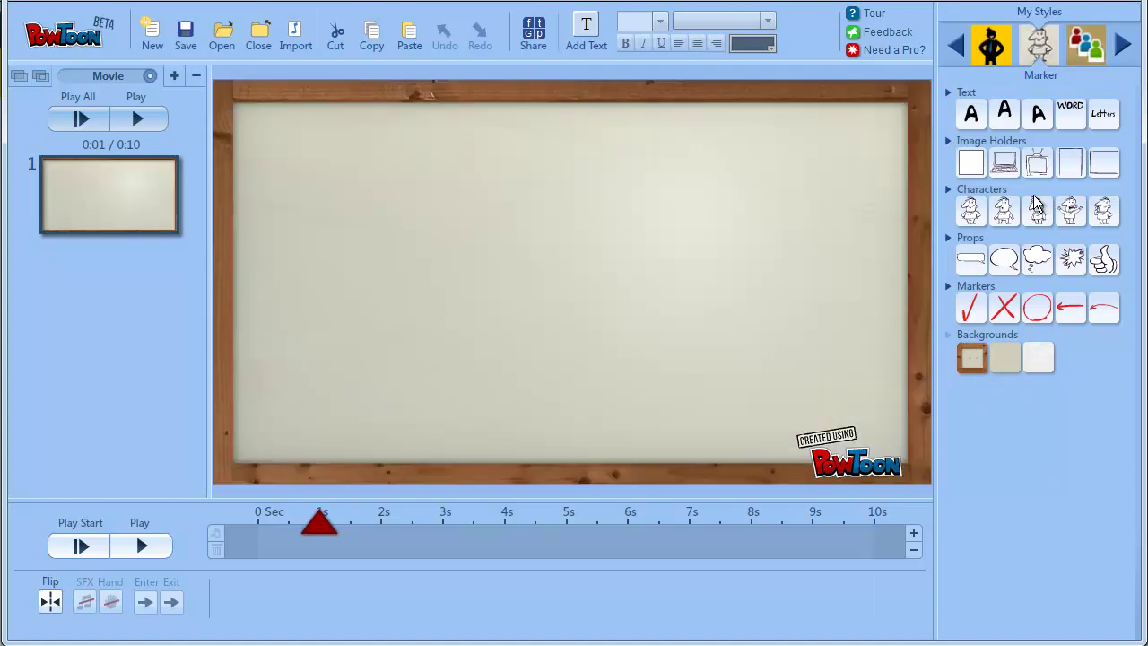
click(1007, 216)
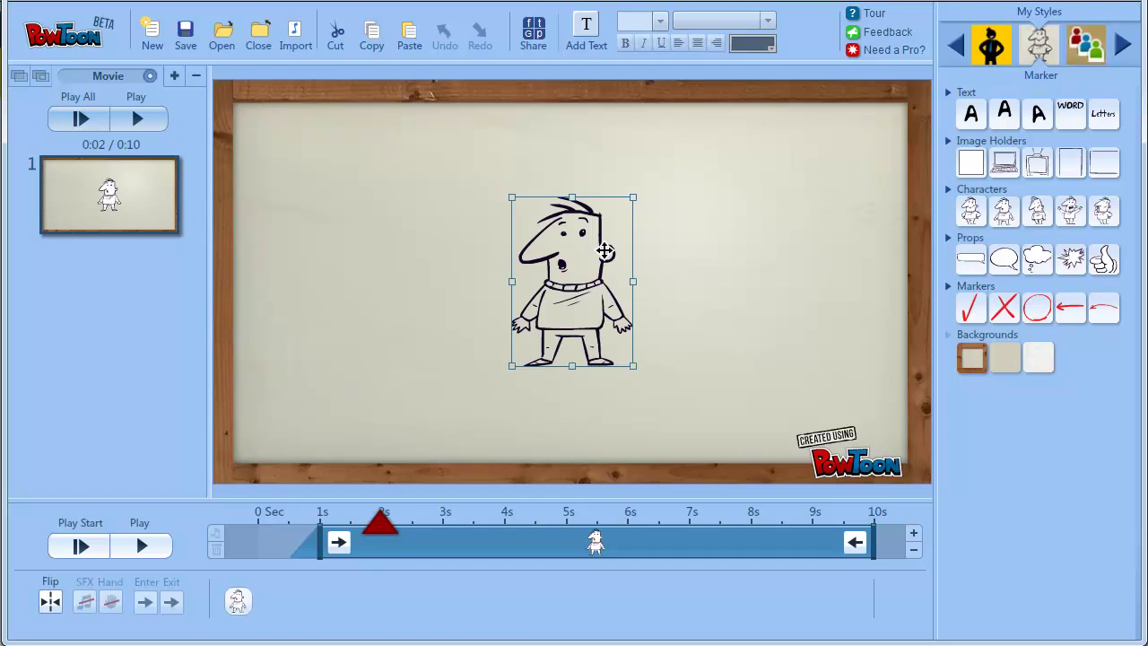
drag(599, 249, 844, 211)
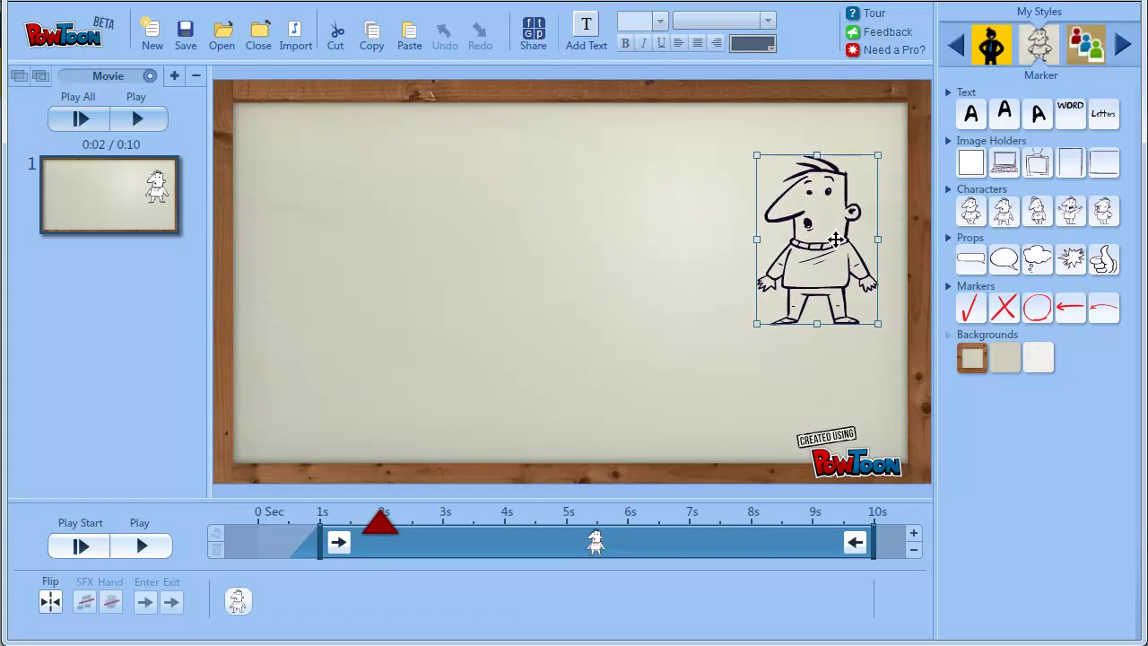
click(956, 47)
click(1037, 43)
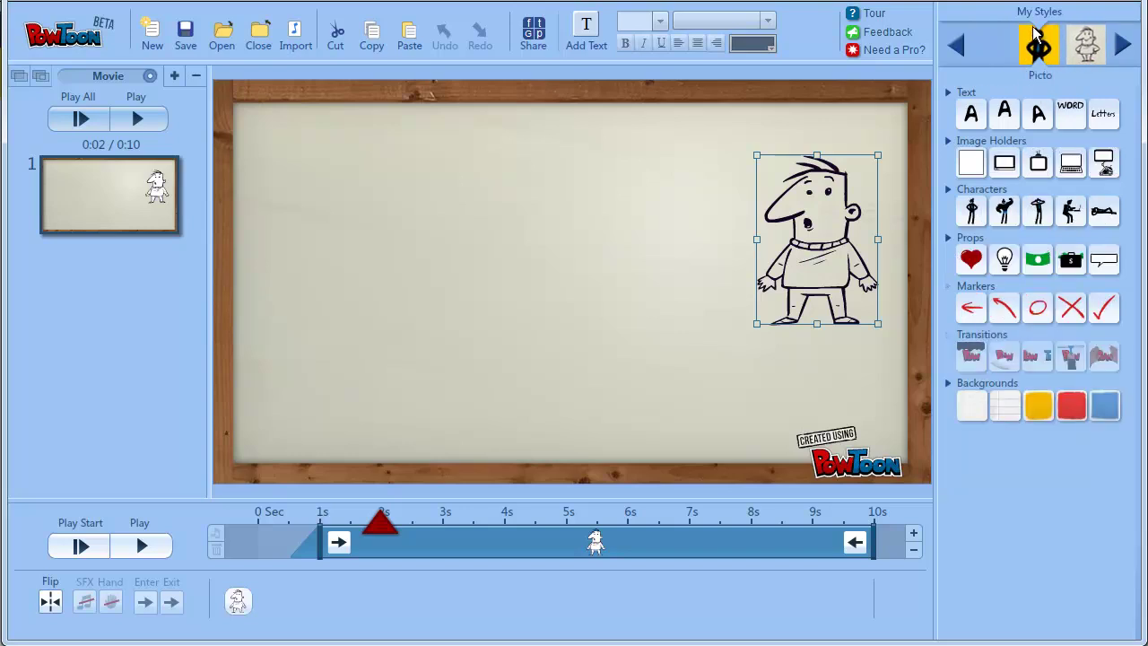
Try the crumpled-paper background, then restore the whiteboard frame with the man at his original spot.
click(972, 405)
drag(829, 211, 754, 257)
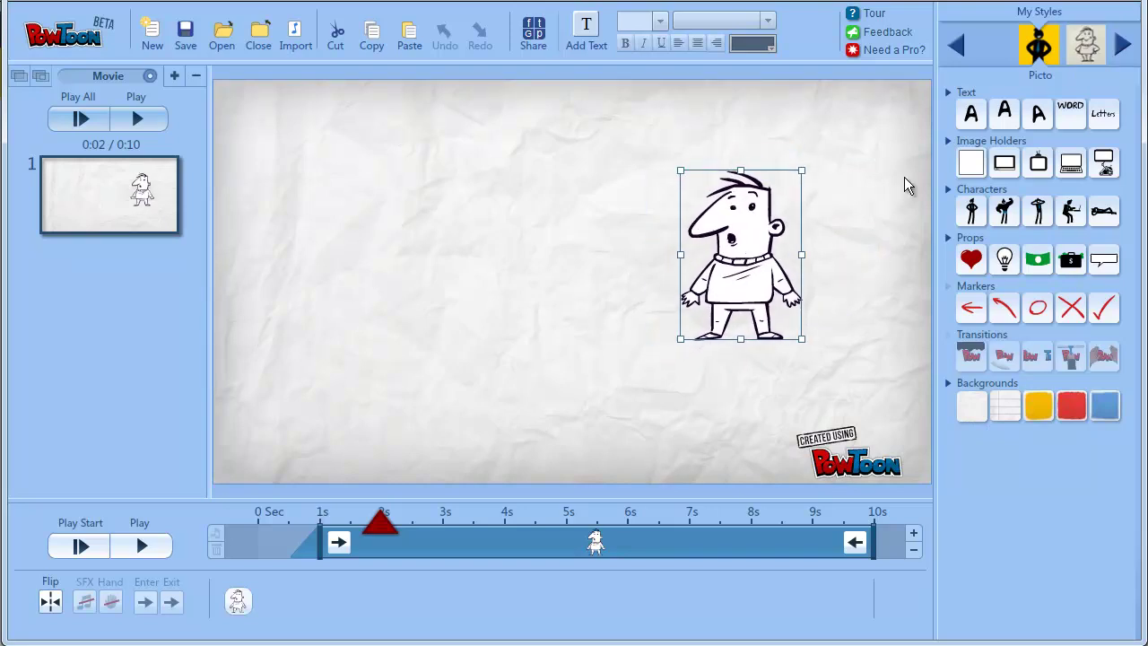
click(1128, 51)
click(1040, 42)
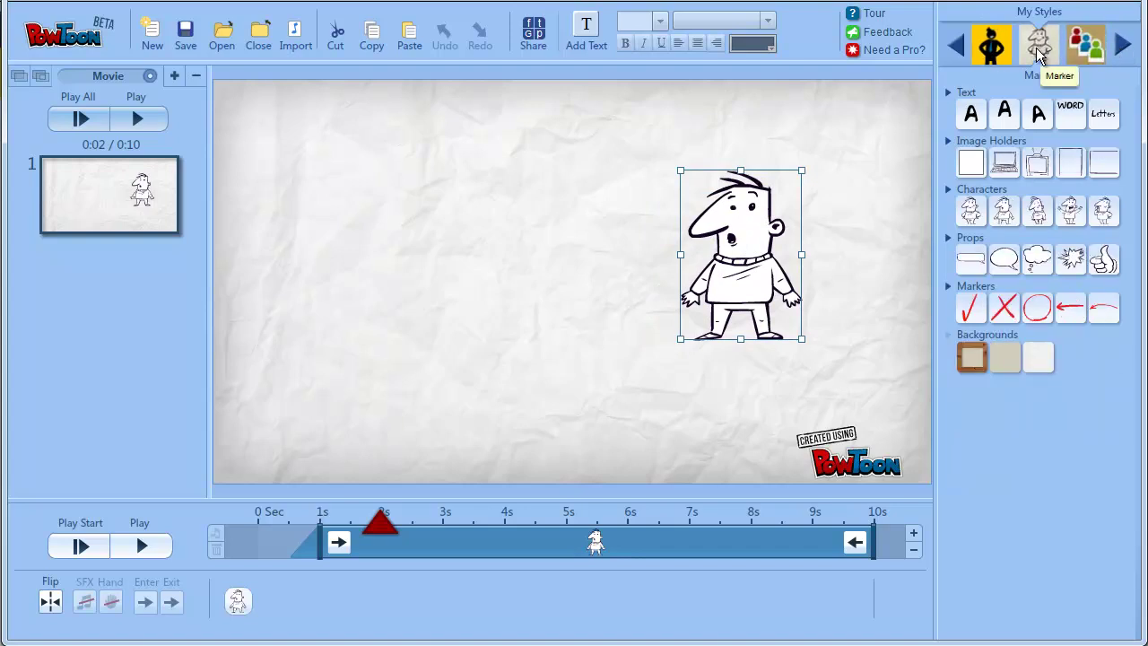
click(967, 357)
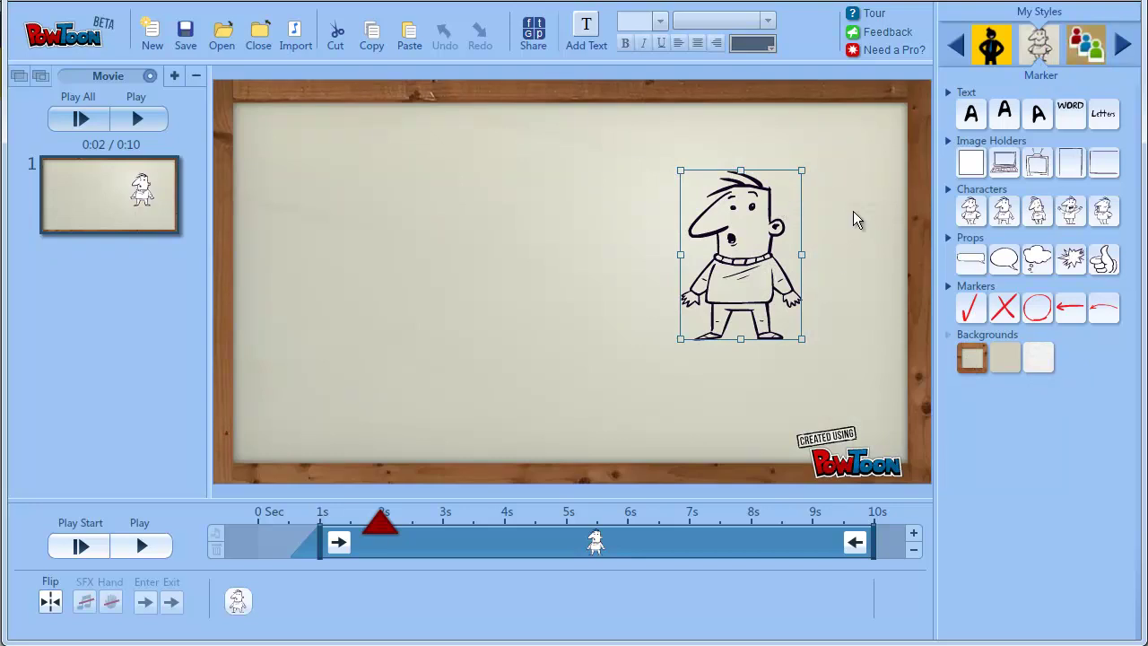
drag(788, 244, 714, 237)
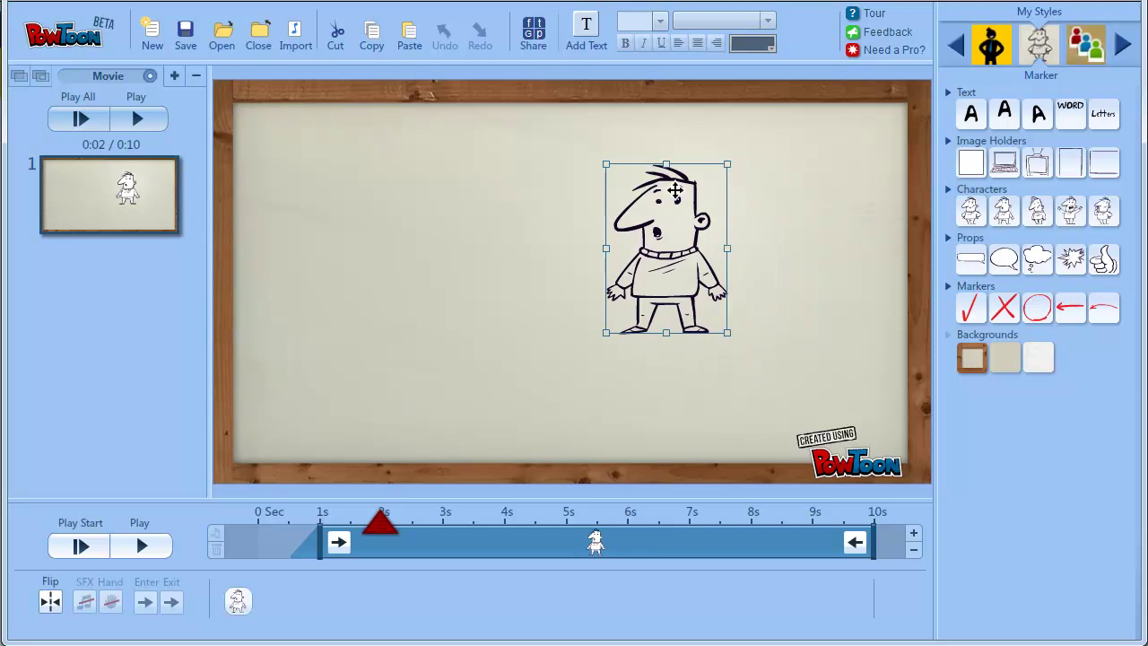
drag(697, 226, 772, 215)
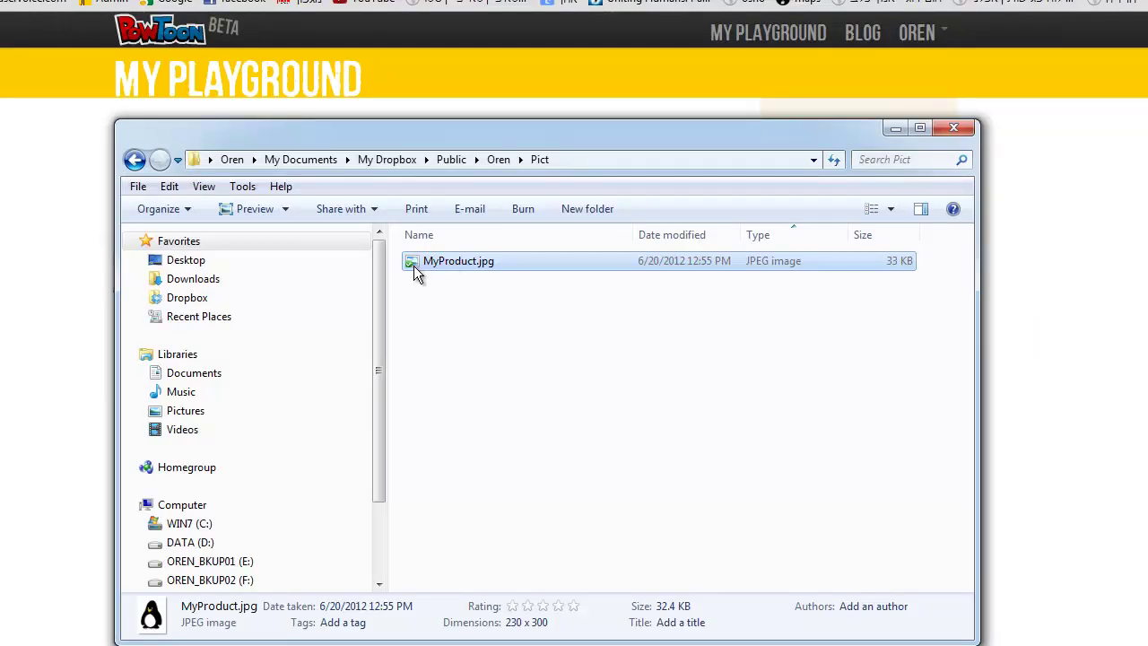
Preview MyProduct.jpg, then copy its public Dropbox link from the file's Dropbox menu.
double_click(414, 266)
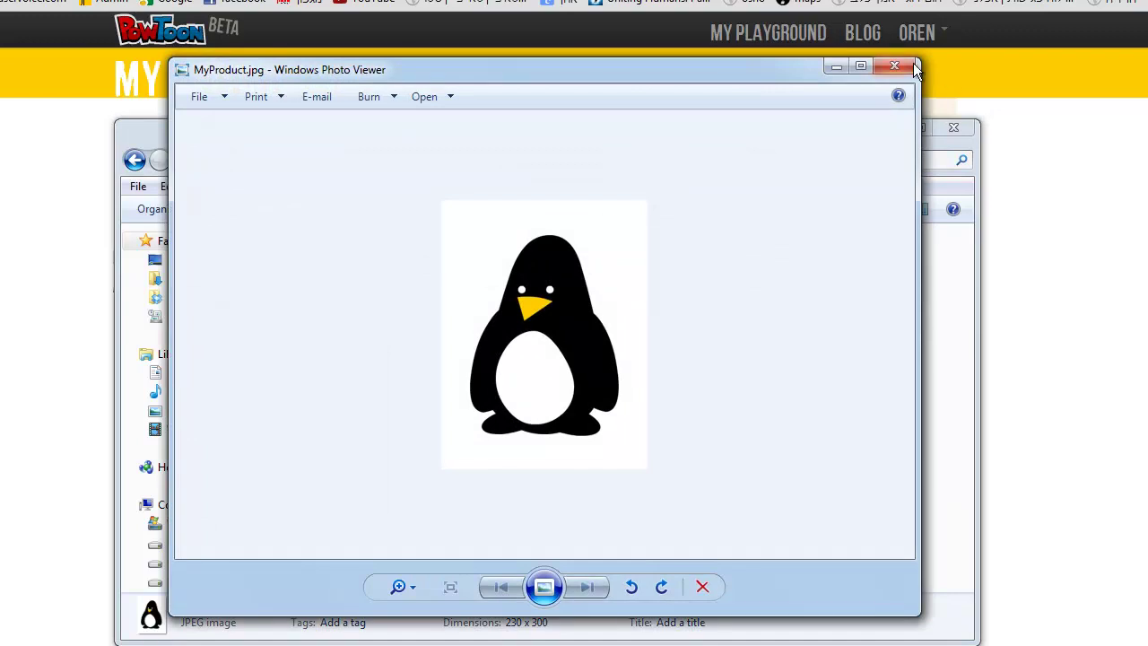
click(897, 67)
right_click(451, 262)
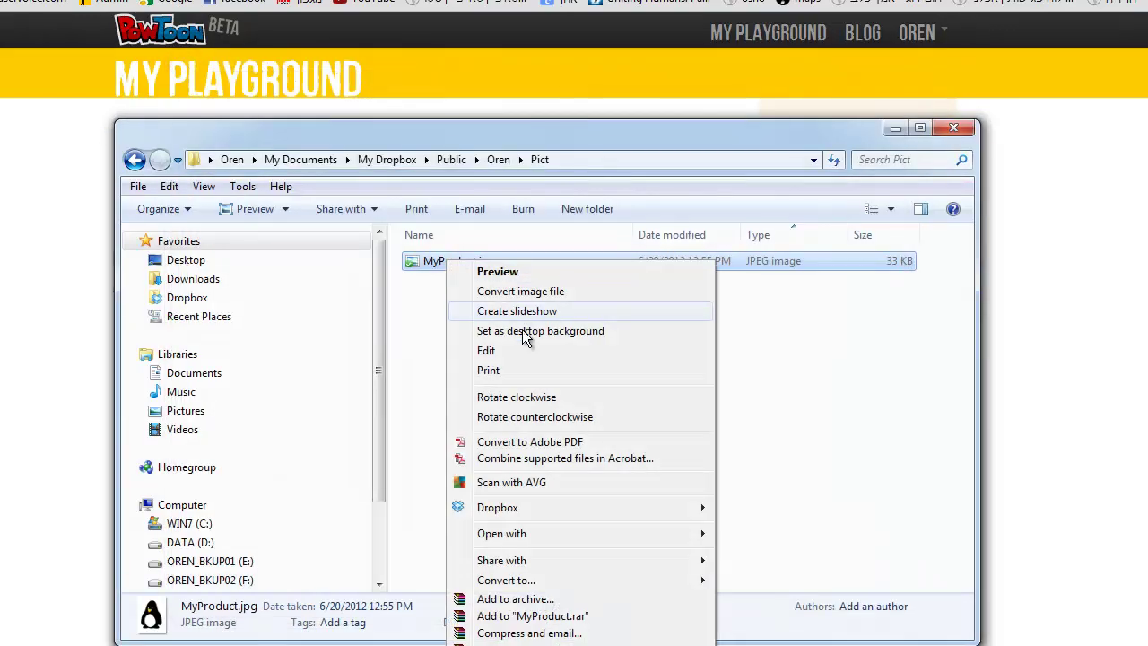
mouse_move(542, 509)
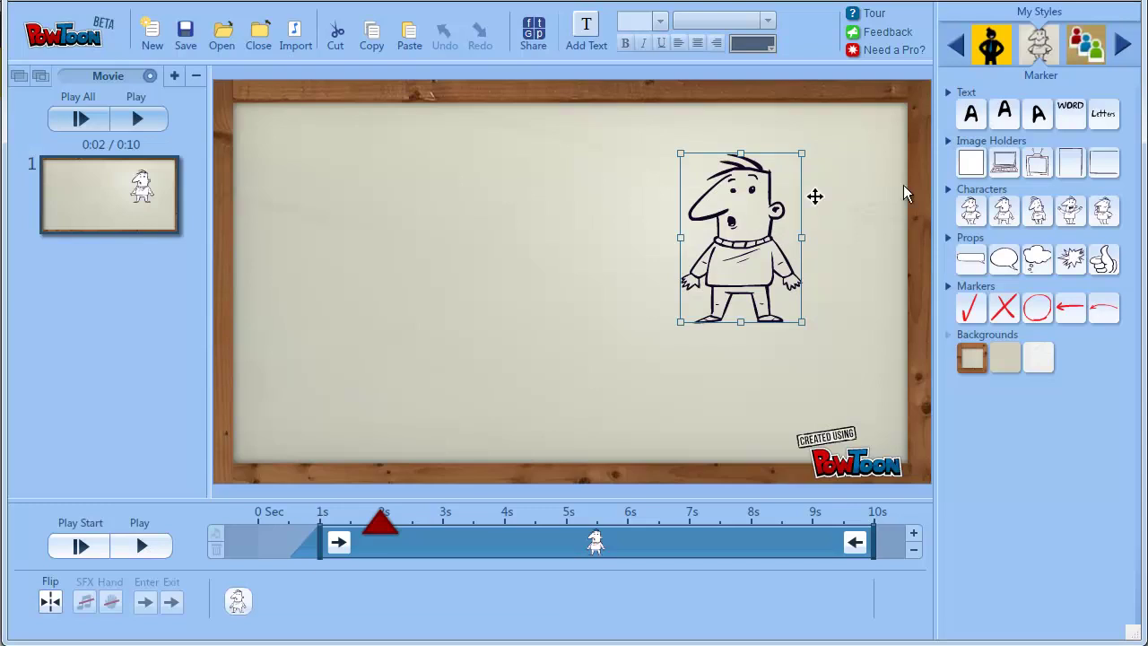
Import MyProduct.jpg into an Image Holder from its pasted Dropbox URL and drag it beside the man.
click(974, 164)
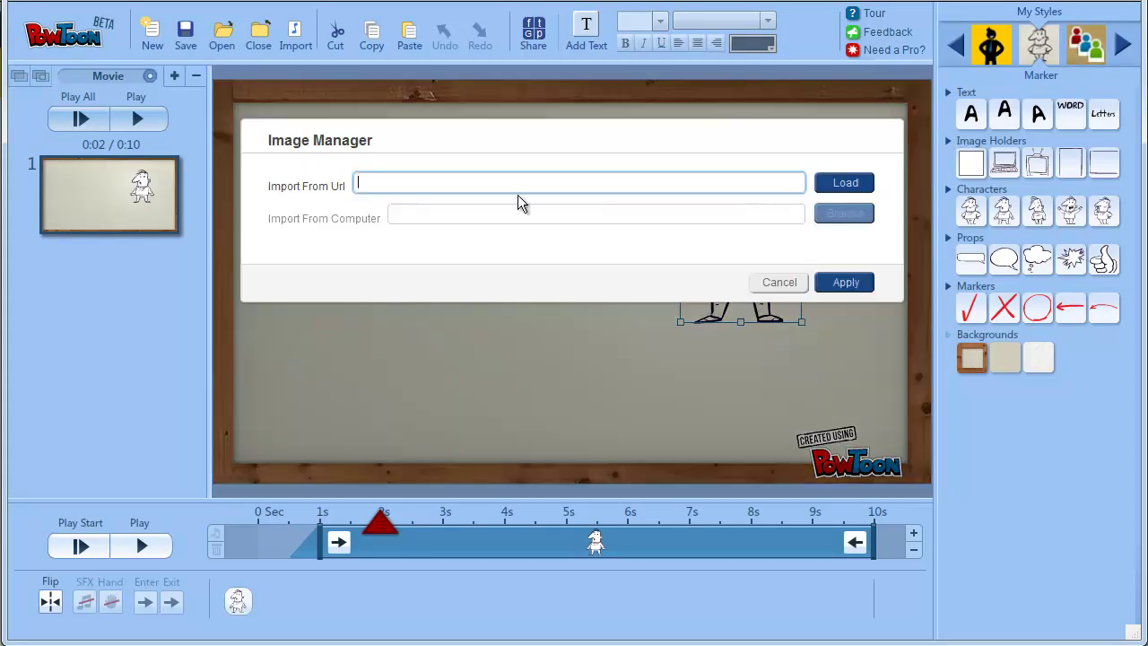
text(https://dl.dropbox.com/u/1372843/Oren/Pict/MyProduct.jpg)
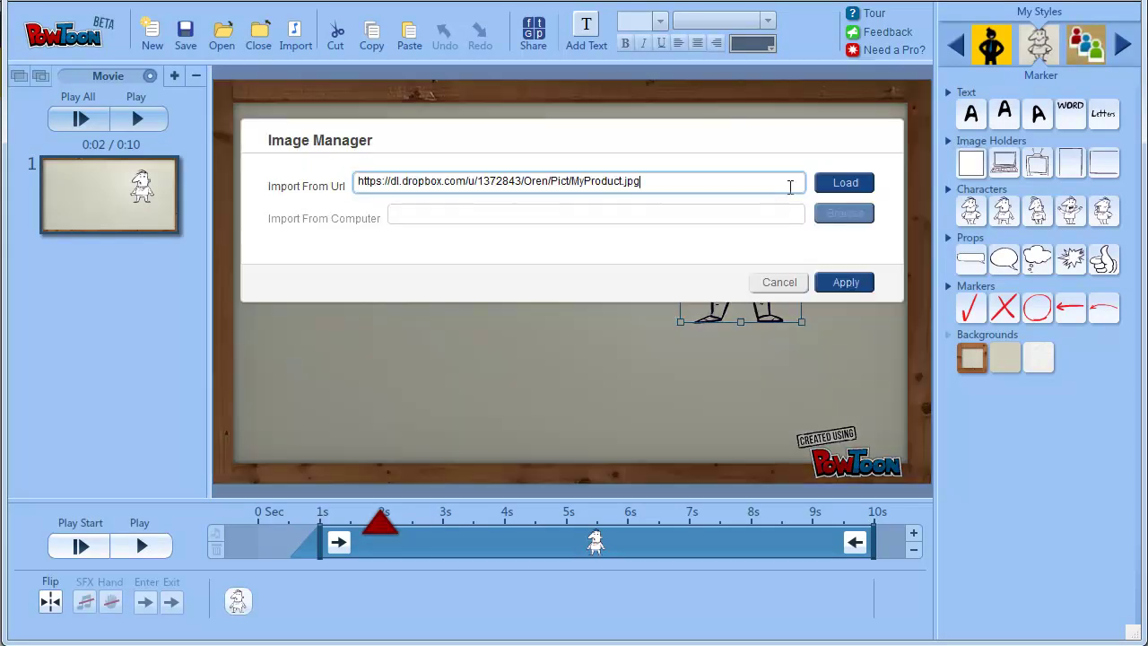
click(843, 283)
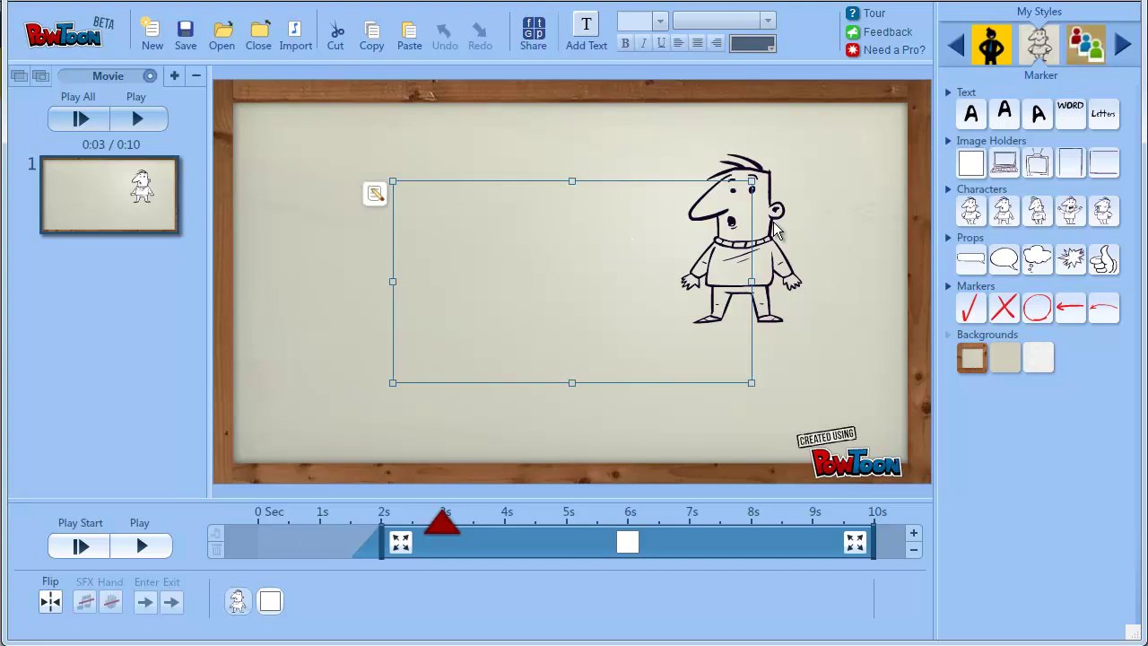
drag(521, 320, 567, 285)
Deselect the penguin and drag it left in two moves, leaving a gap from the man.
click(367, 164)
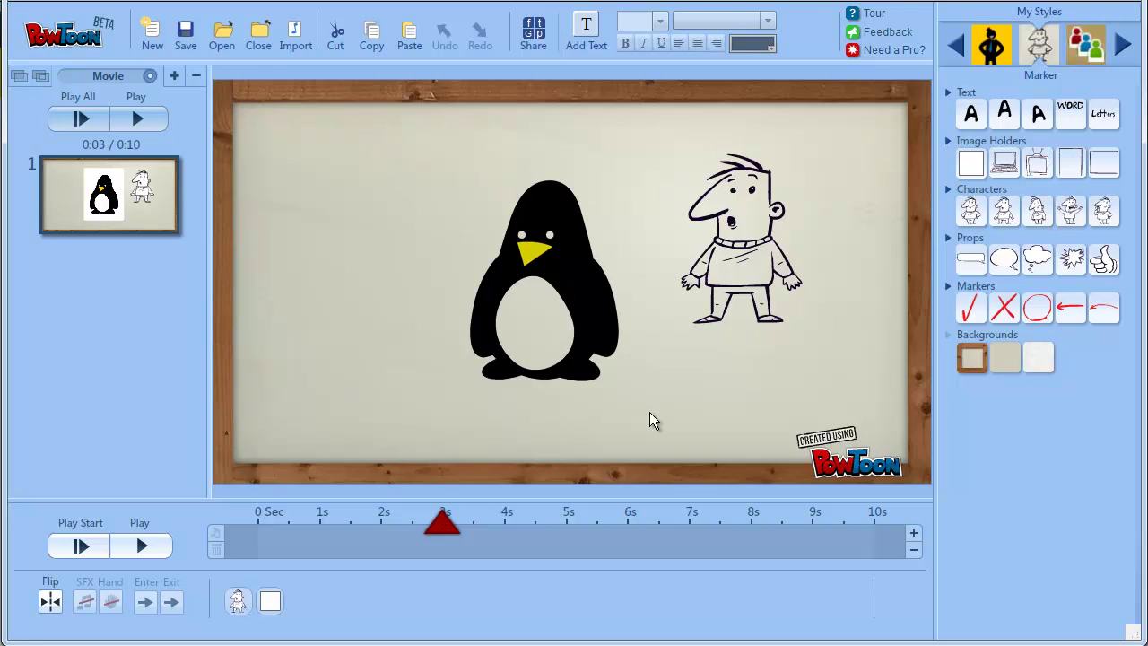
drag(569, 305, 643, 292)
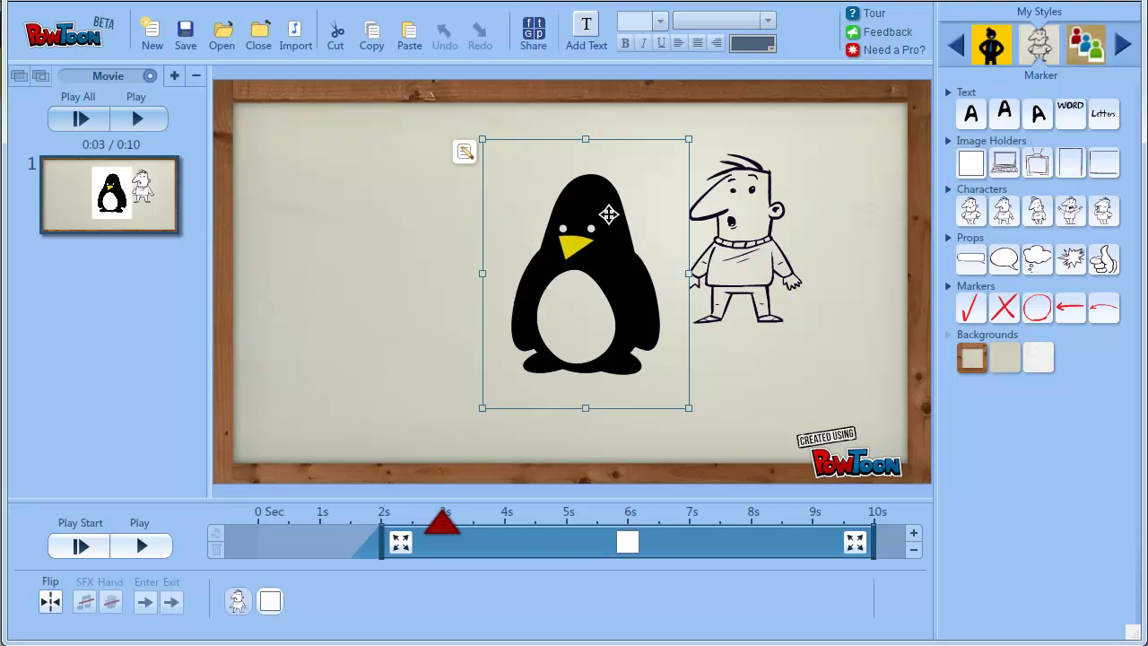
drag(616, 225, 511, 213)
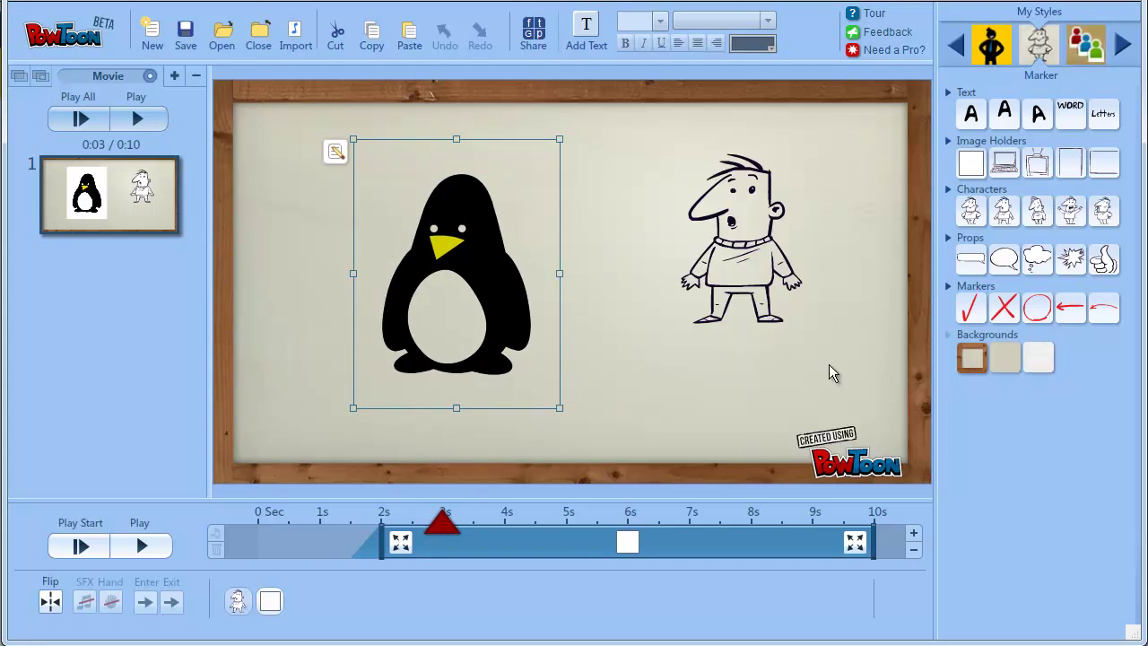
Try the plain beige and crumpled white paper backgrounds and nudge the penguin toward the man.
click(1005, 357)
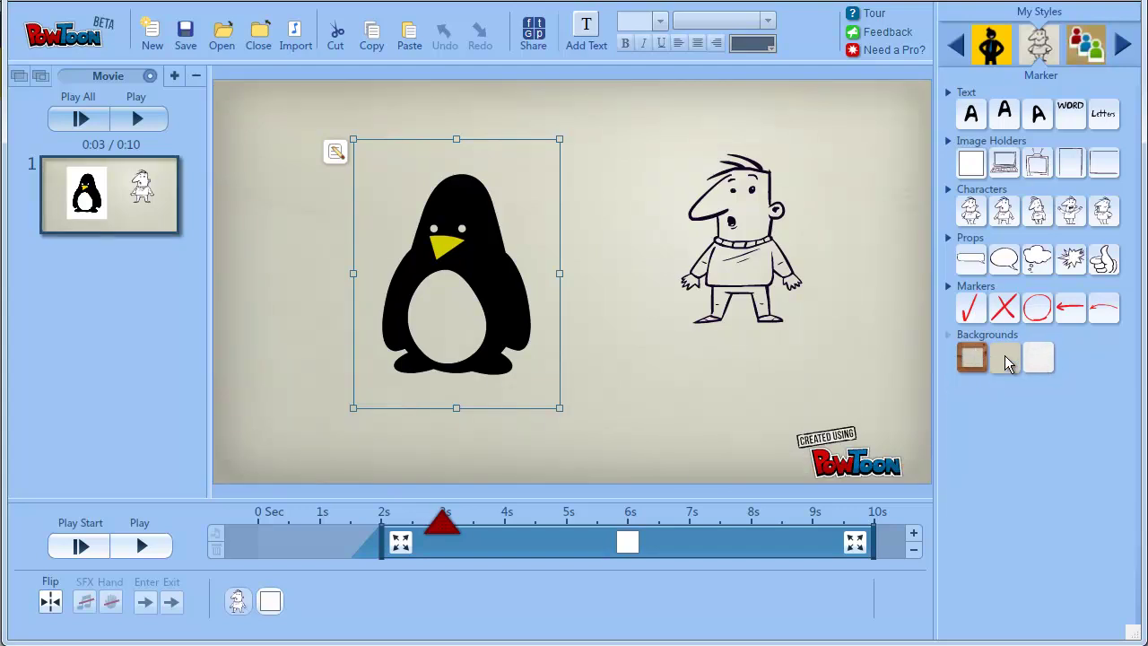
click(1041, 358)
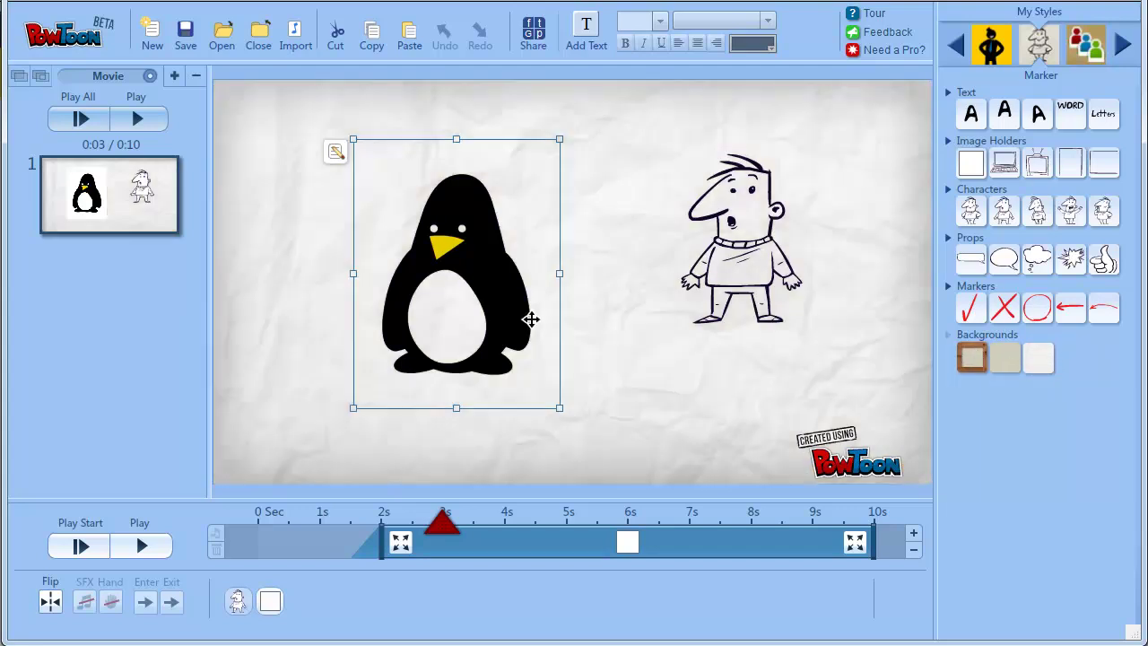
drag(511, 299, 531, 276)
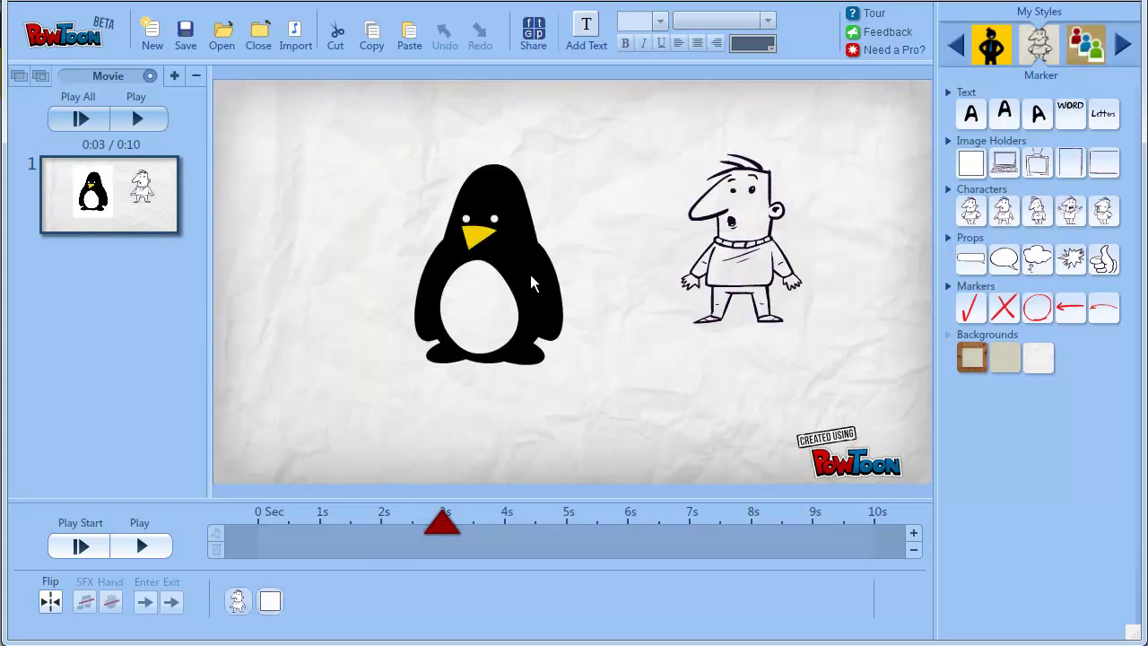
Apply Picto's lined notebook-paper background, then bring the Marker library back.
click(991, 47)
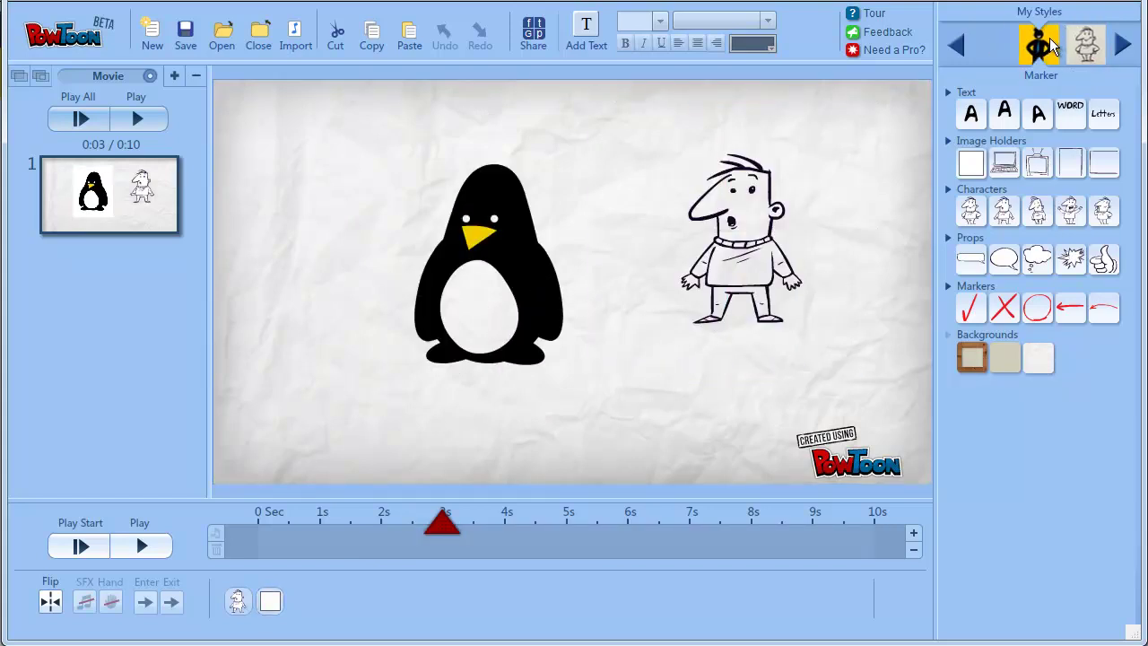
click(1013, 408)
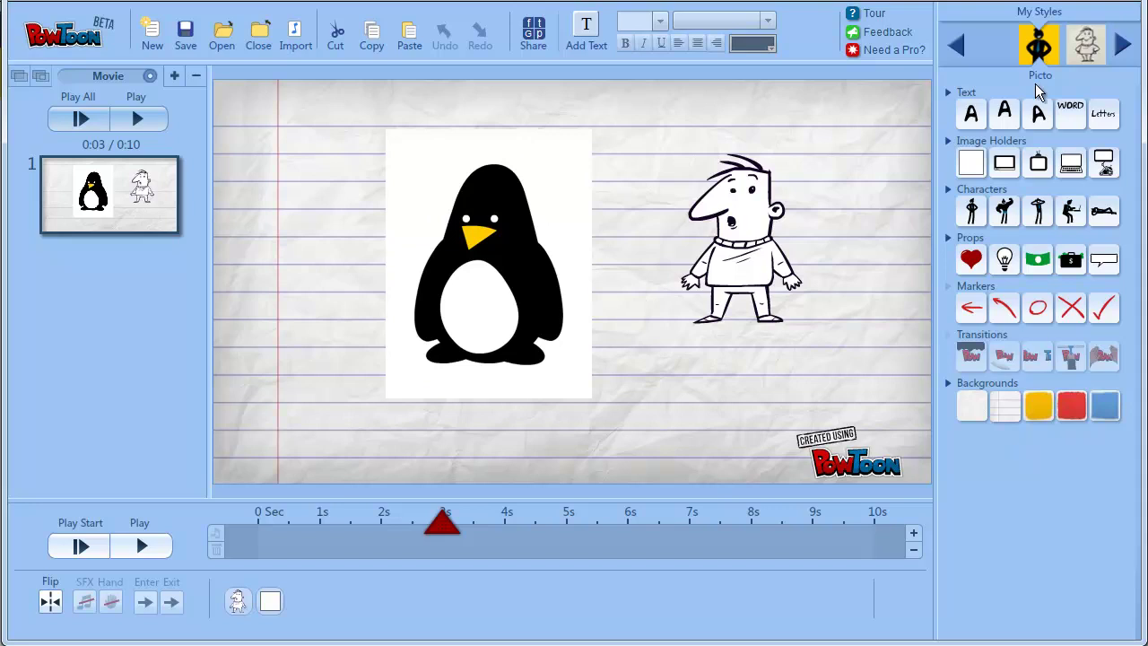
click(1100, 45)
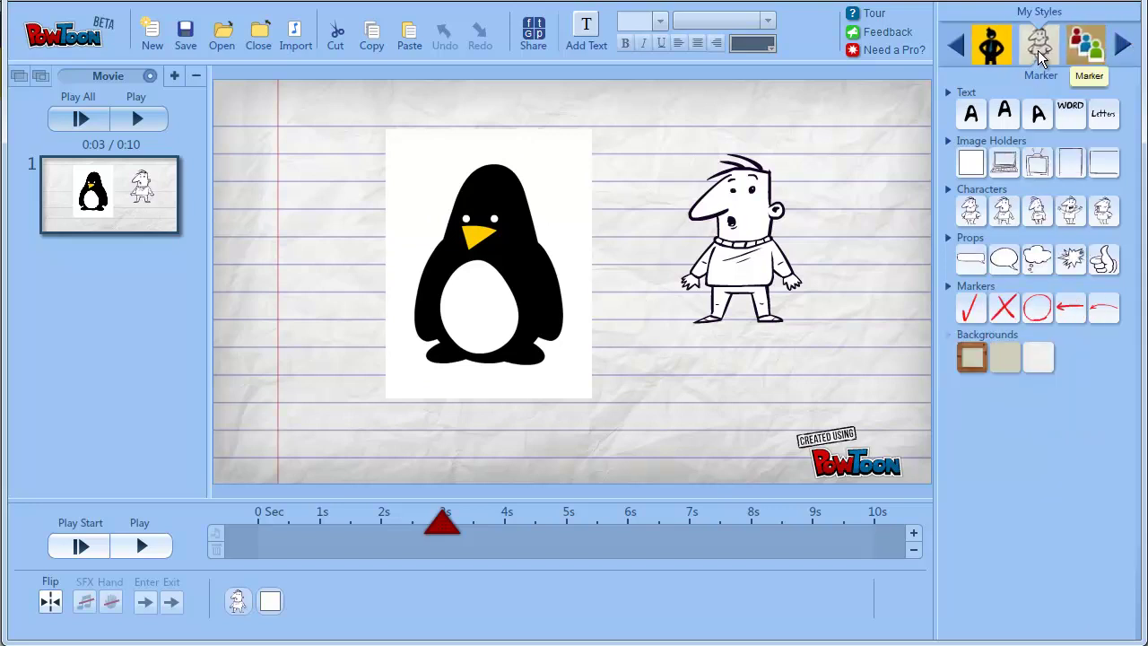